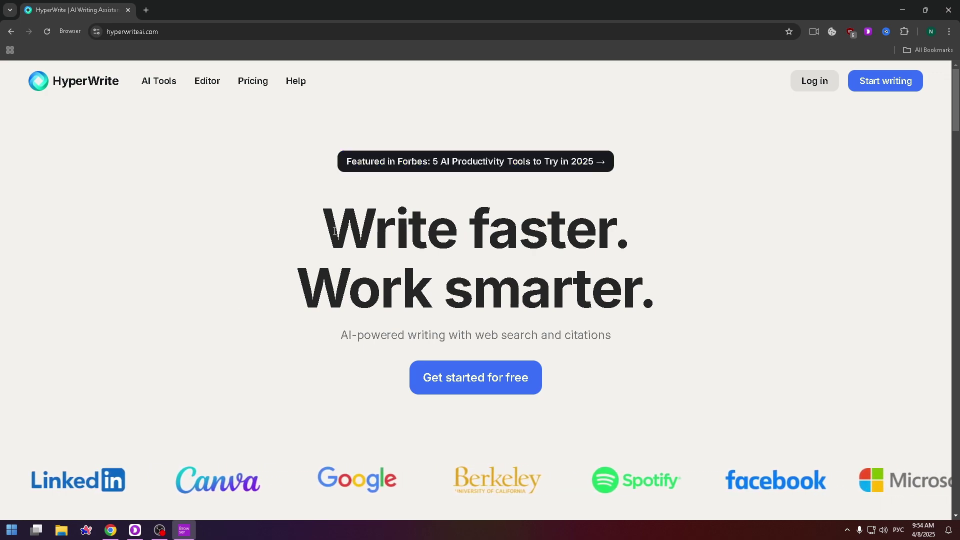
# Step: Highlight the Write faster headline and subtitles while scrolling to the demo section
pyautogui.moveTo(598, 231); pyautogui.dragTo(322, 231)
pyautogui.click(337, 340)
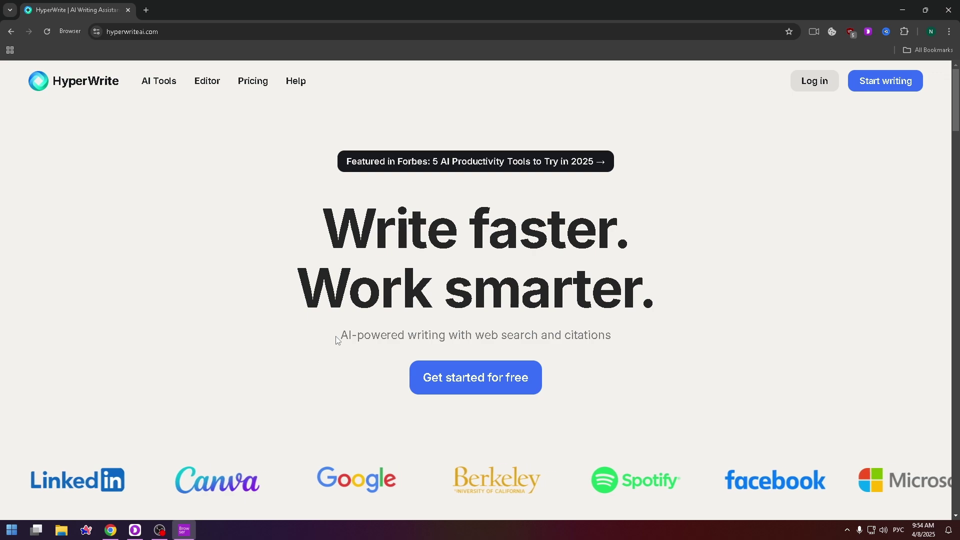
pyautogui.moveTo(337, 340); pyautogui.dragTo(583, 340)
pyautogui.scroll(-7, 328, 194)
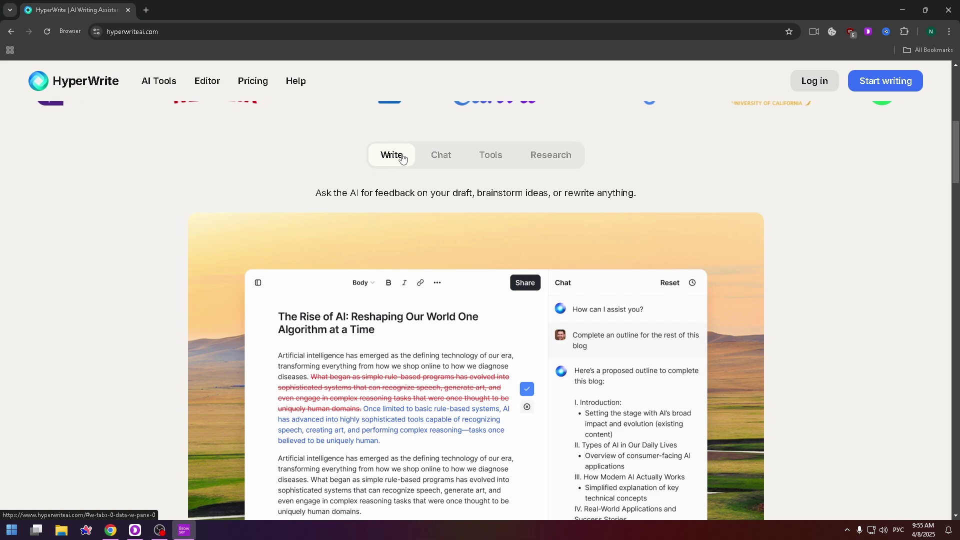
pyautogui.moveTo(315, 193); pyautogui.dragTo(619, 197)
pyautogui.click(618, 197)
# Step: Switch the homepage product demo to the Chat example
pyautogui.click(458, 165)
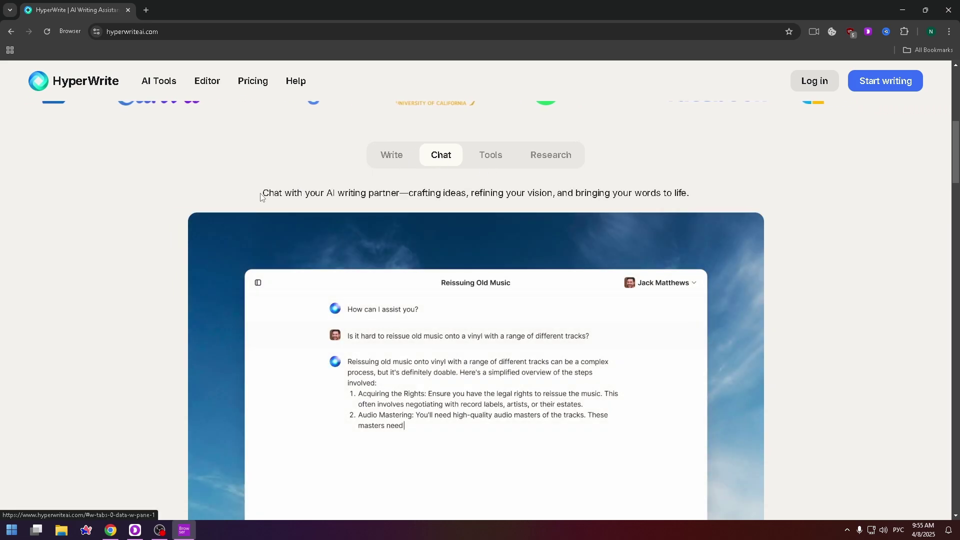
pyautogui.moveTo(261, 193); pyautogui.dragTo(677, 194)
pyautogui.click(676, 242)
# Step: Switch the demo to the Tools example and scroll through its tool catalogue
pyautogui.click(482, 165)
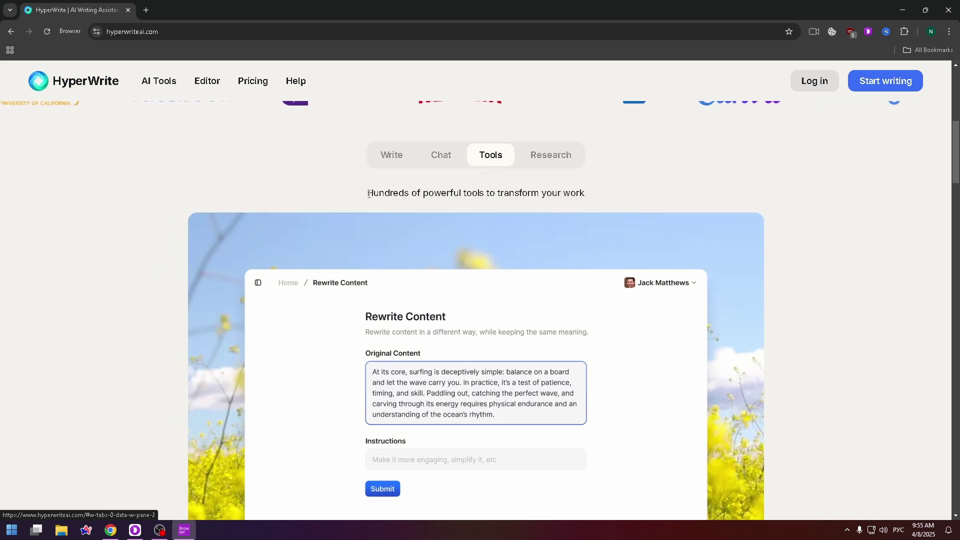
pyautogui.moveTo(363, 196); pyautogui.dragTo(576, 204)
pyautogui.click(577, 216)
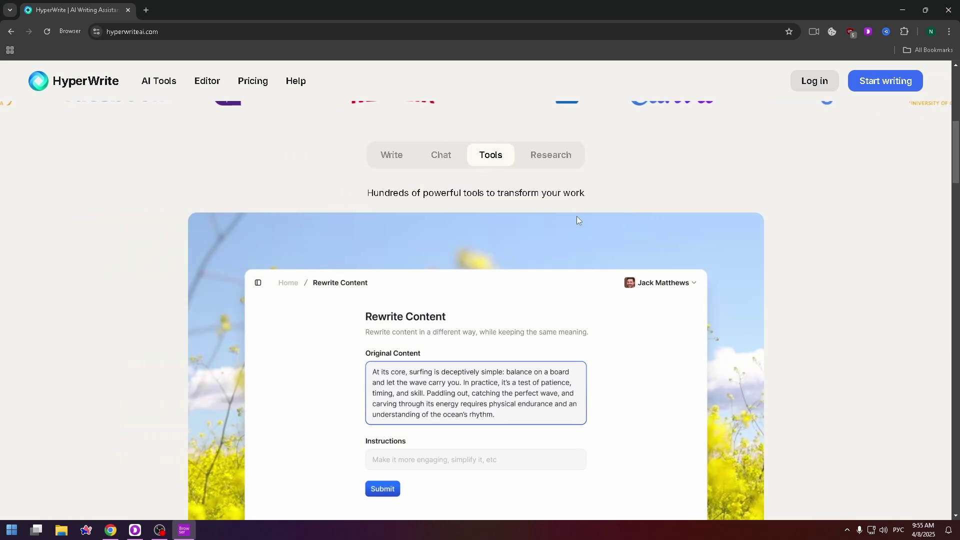
pyautogui.scroll(-1, 411, 281)
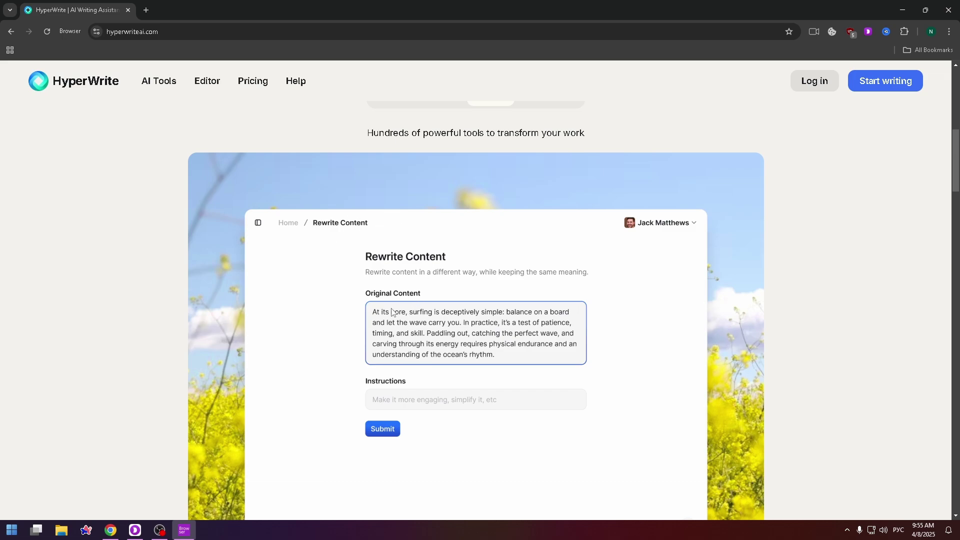
pyautogui.scroll(-1, 391, 311)
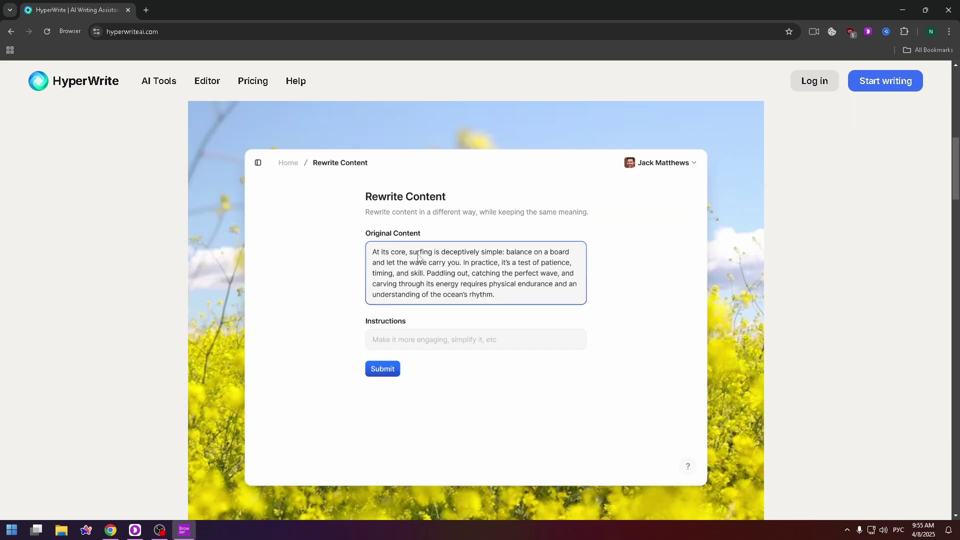
pyautogui.scroll(-1, 388, 317)
pyautogui.scroll(5, 388, 310)
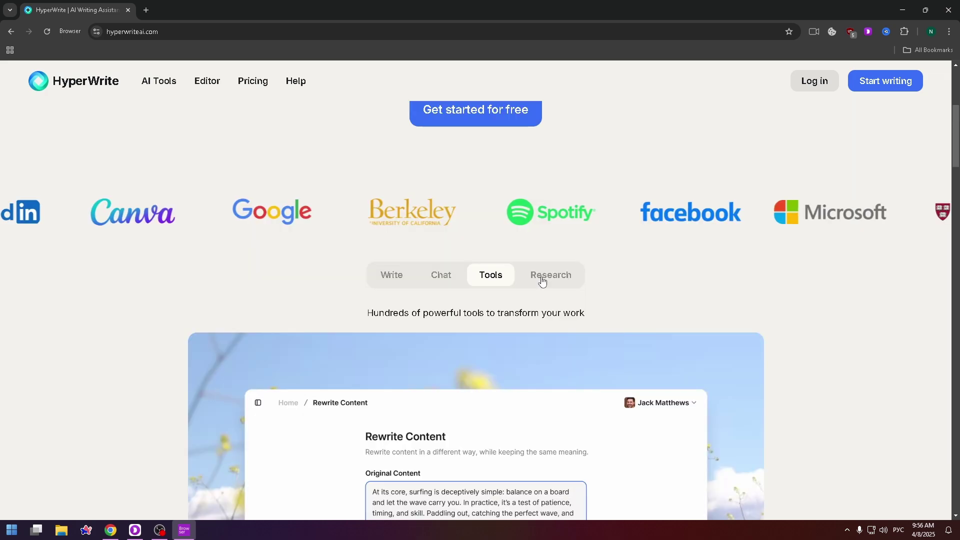
# Step: Switch to the Research demo on fitness tracker papers and scroll through it
pyautogui.click(544, 278)
pyautogui.scroll(-2, 454, 278)
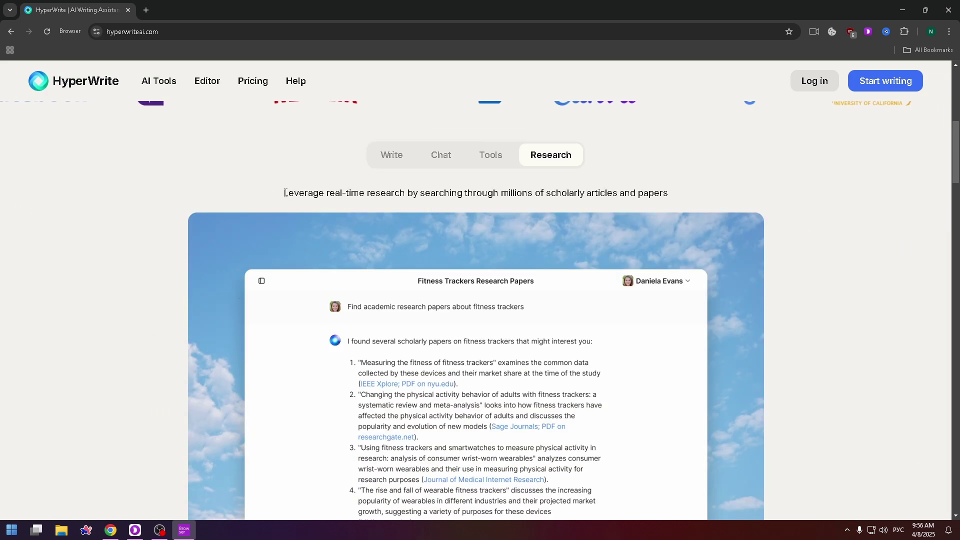
pyautogui.scroll(-1, 476, 144)
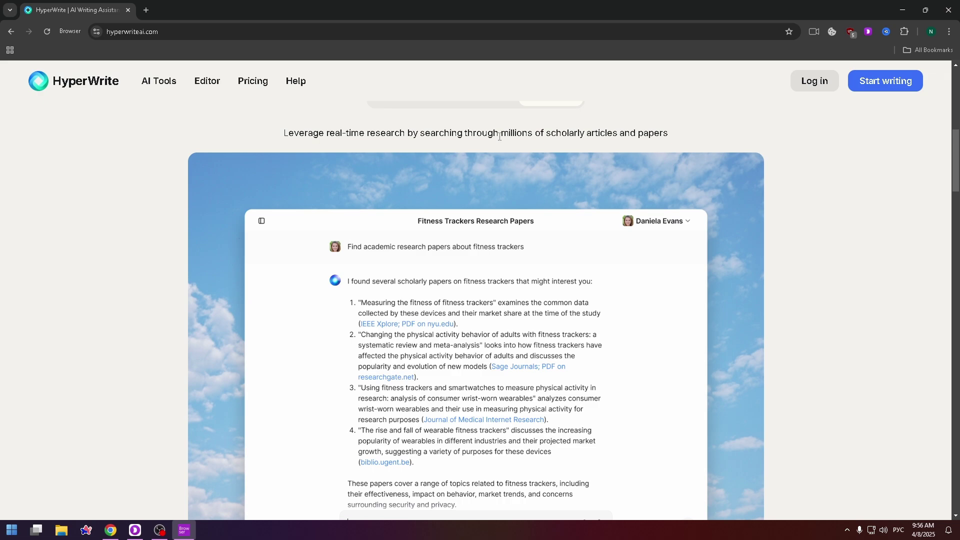
pyautogui.scroll(-1, 510, 133)
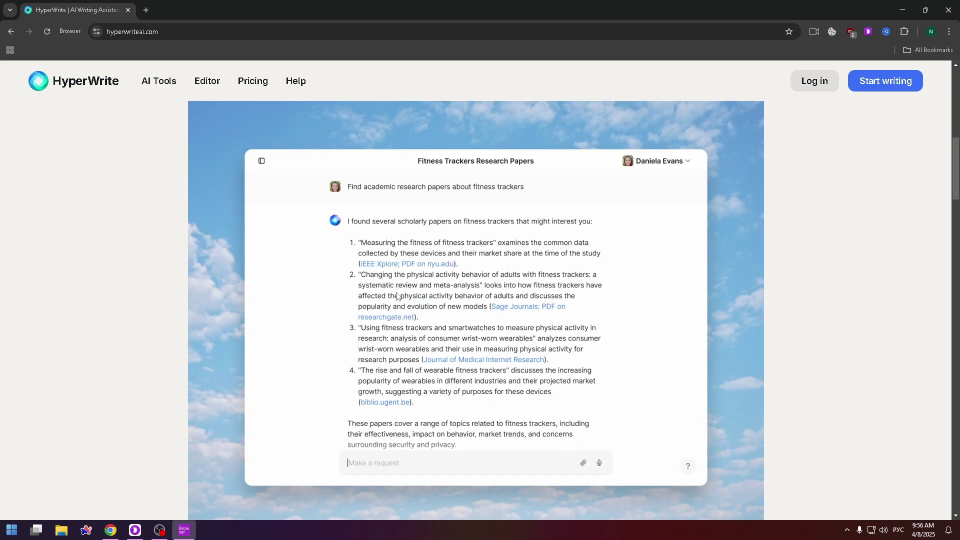
pyautogui.scroll(-1, 397, 296)
# Step: Scroll past features and testimonials to the Premium $16/month and Ultra $29/month plan cards
pyautogui.scroll(-5, 520, 216)
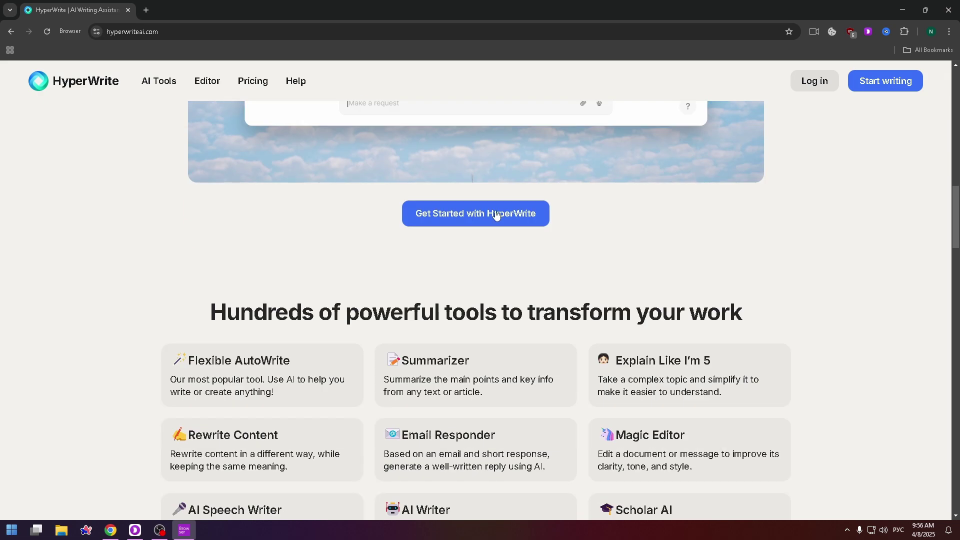
pyautogui.scroll(-1, 500, 220)
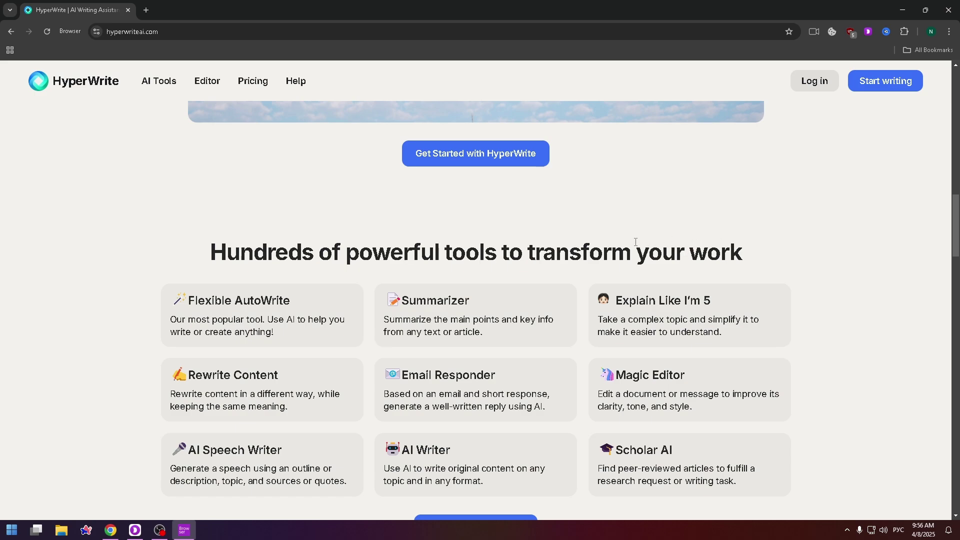
pyautogui.scroll(-1, 635, 241)
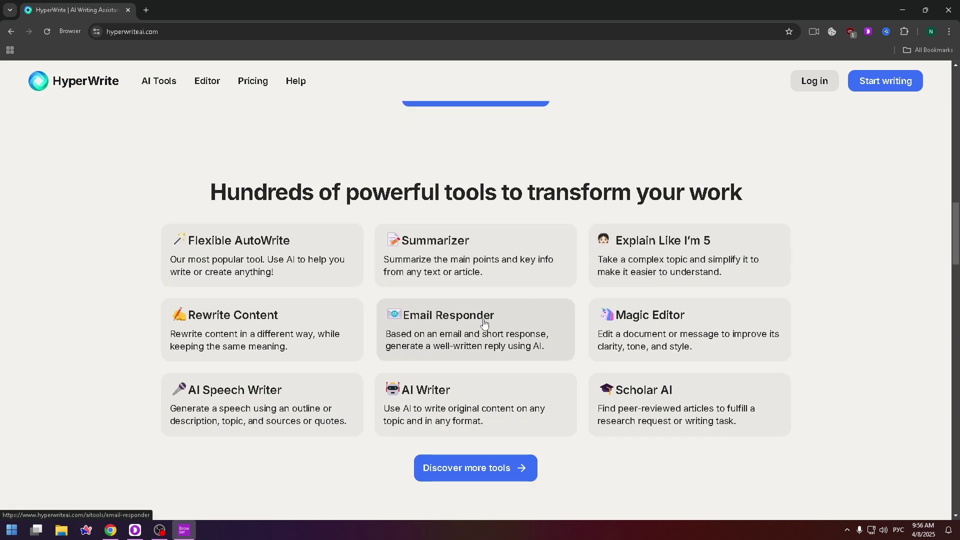
pyautogui.scroll(-4, 559, 209)
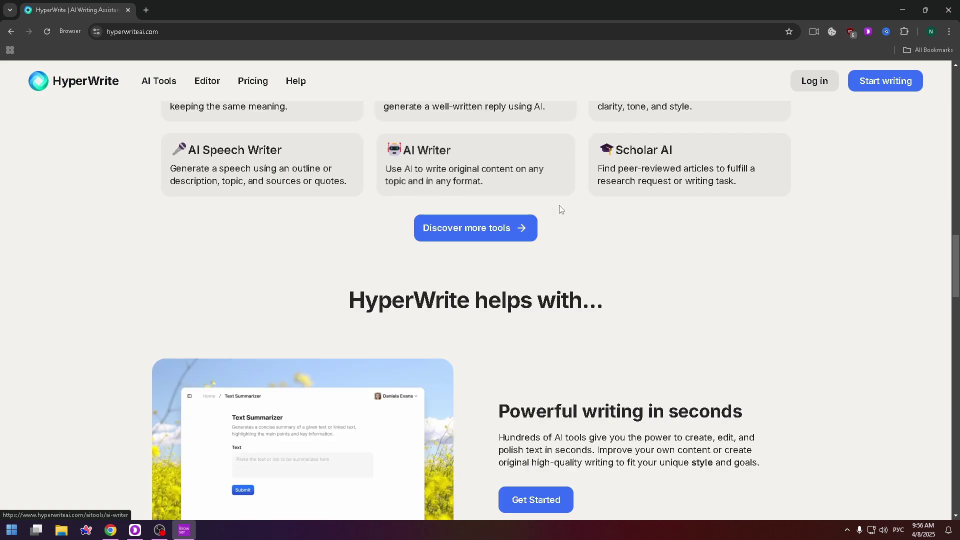
pyautogui.scroll(-7, 561, 205)
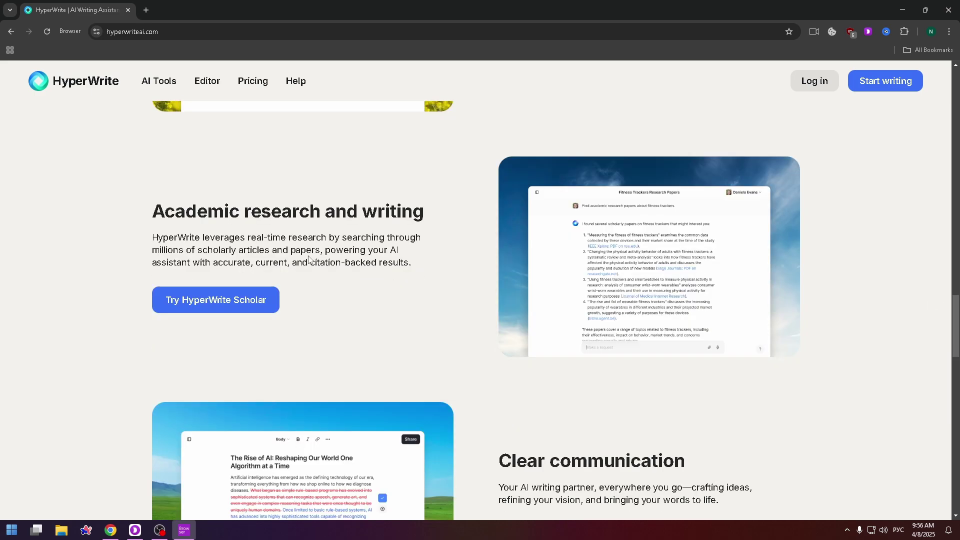
pyautogui.scroll(-2, 345, 253)
pyautogui.scroll(-6, 697, 318)
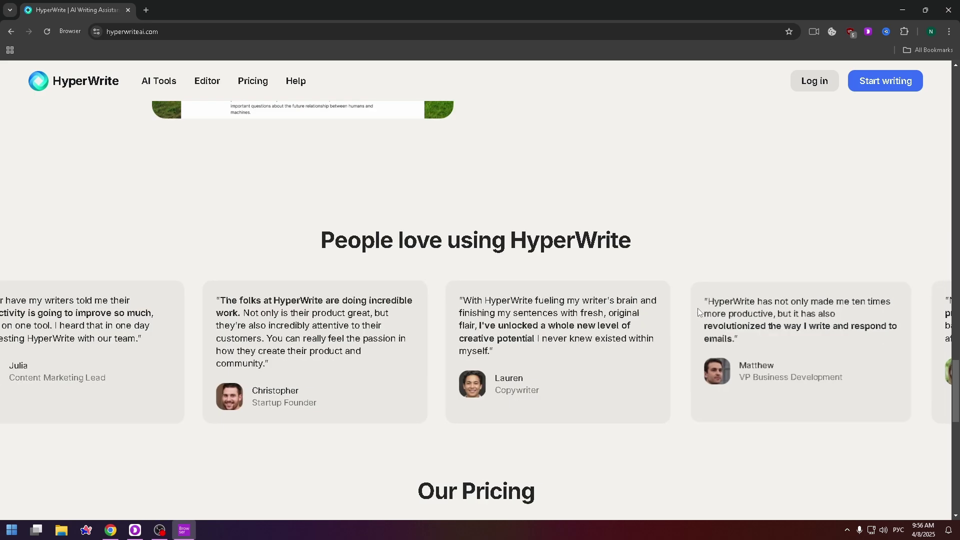
pyautogui.scroll(-11, 670, 285)
pyautogui.scroll(2, 625, 300)
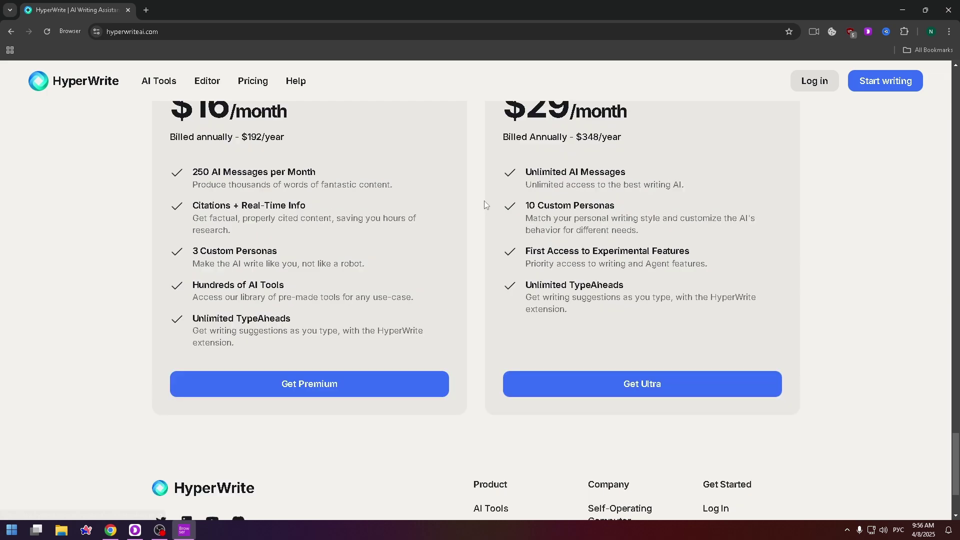
pyautogui.scroll(2, 484, 205)
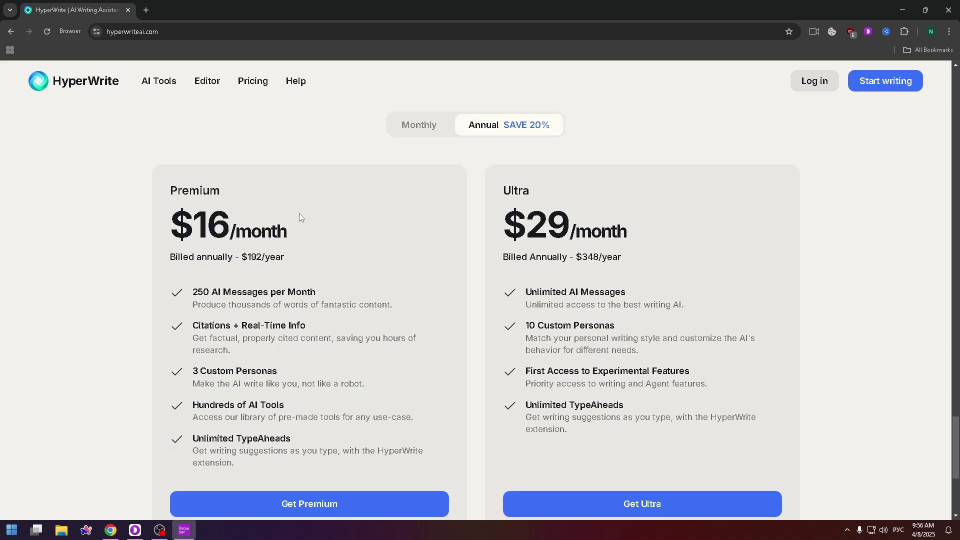
pyautogui.click(253, 86)
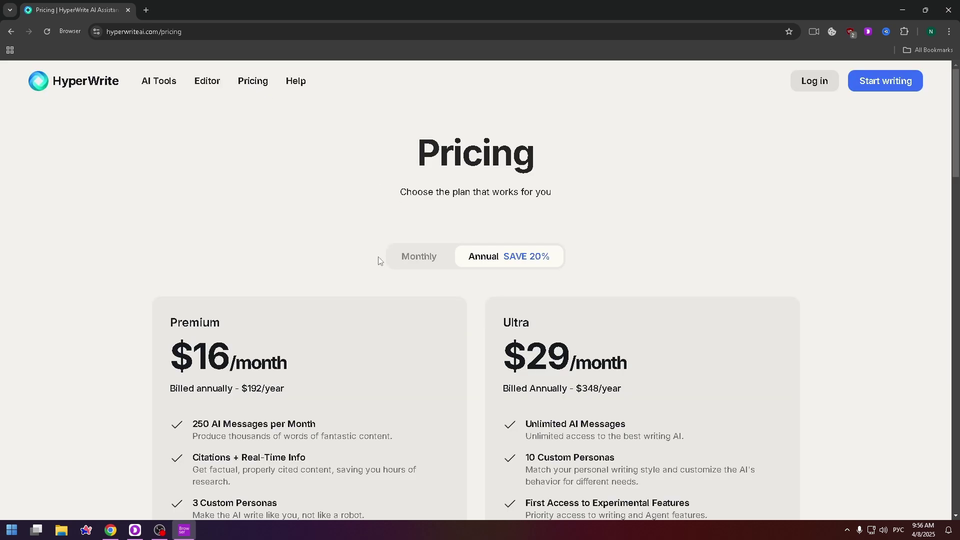
pyautogui.scroll(-2, 358, 280)
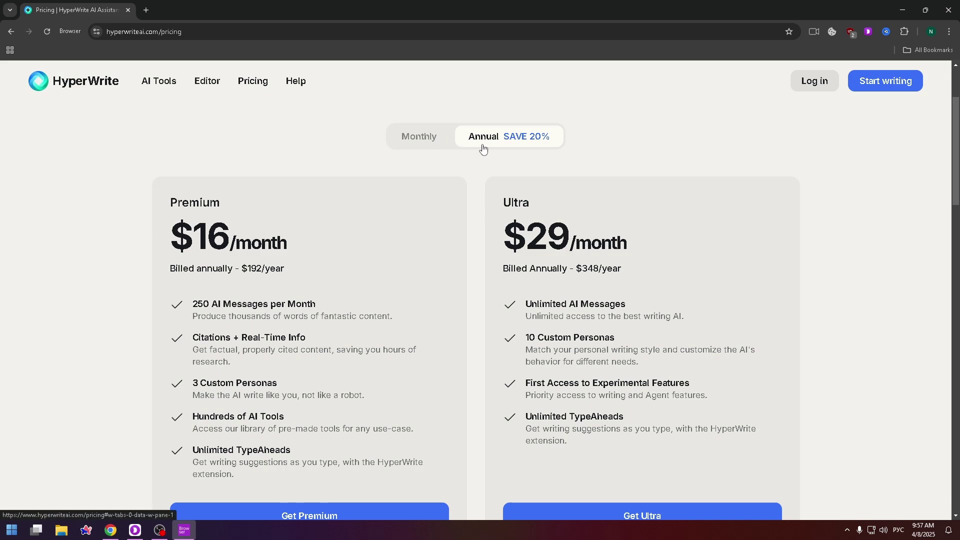
pyautogui.click(419, 143)
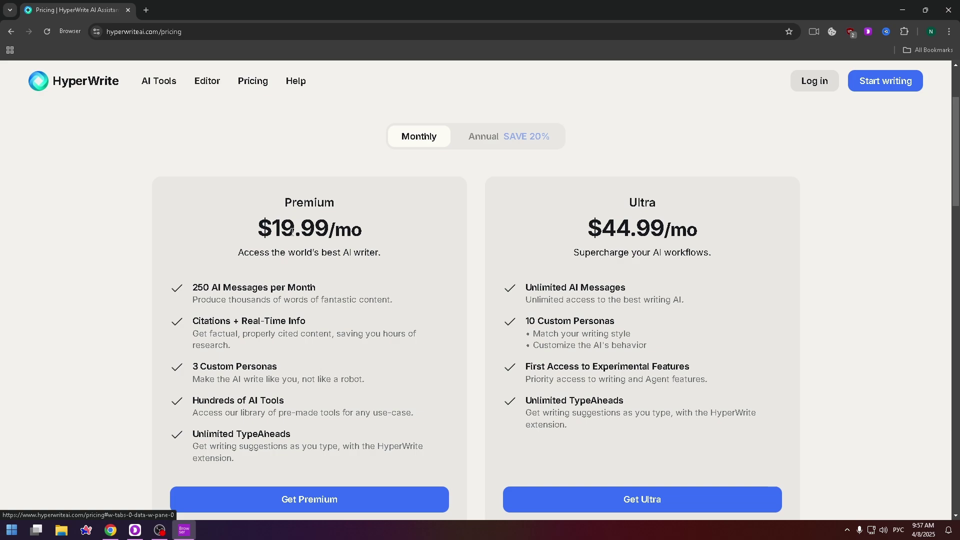
pyautogui.click(487, 147)
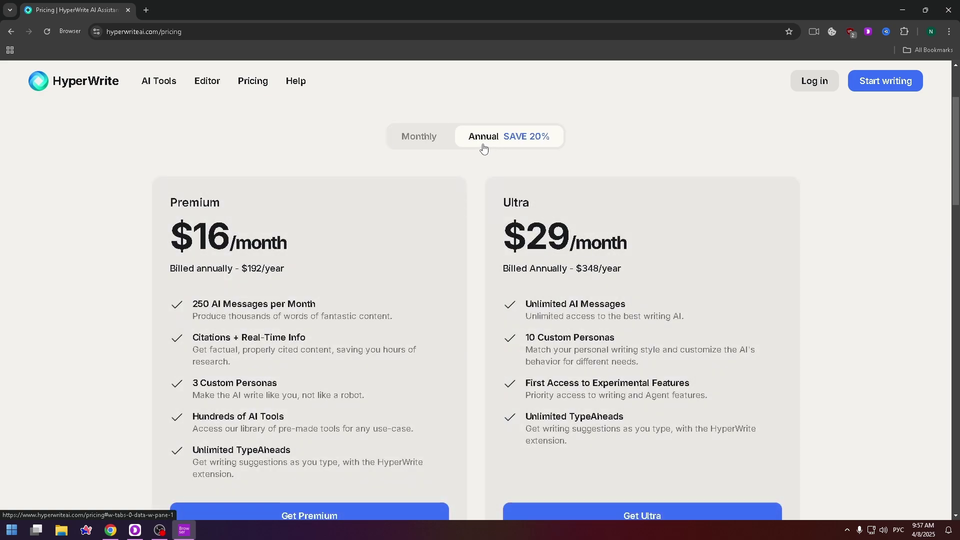
pyautogui.scroll(-1, 484, 165)
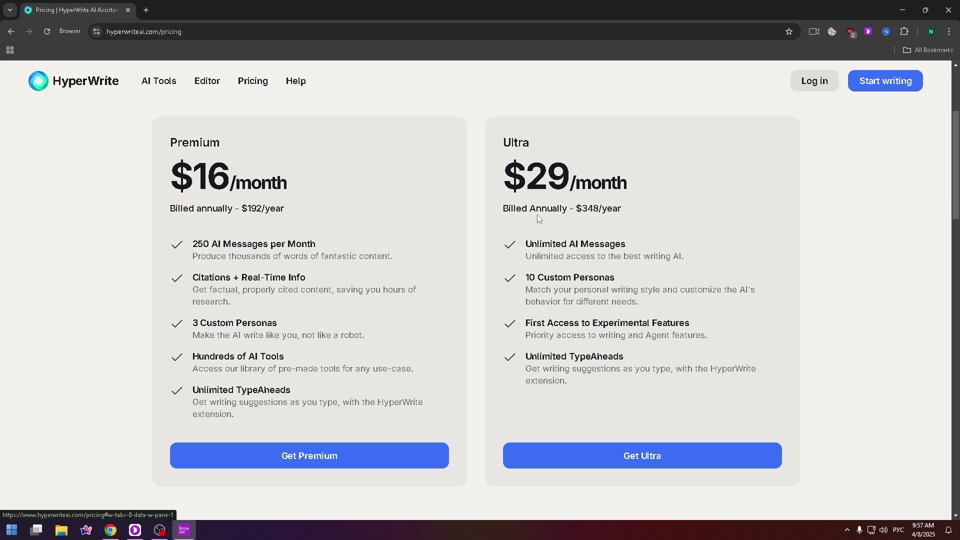
pyautogui.moveTo(527, 256); pyautogui.dragTo(613, 244)
pyautogui.click(571, 262)
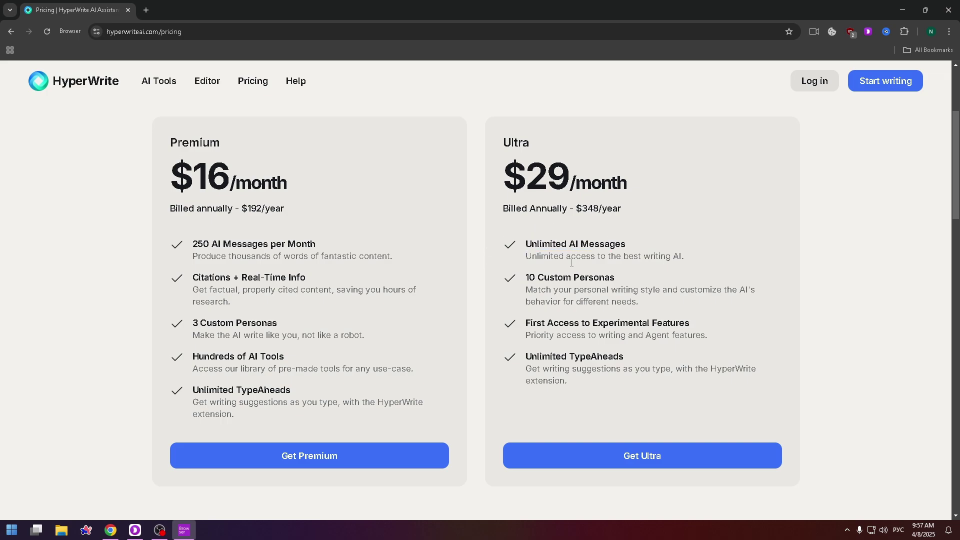
pyautogui.moveTo(532, 324); pyautogui.dragTo(688, 324)
pyautogui.click(639, 326)
pyautogui.scroll(-3, 628, 280)
pyautogui.scroll(7, 844, 90)
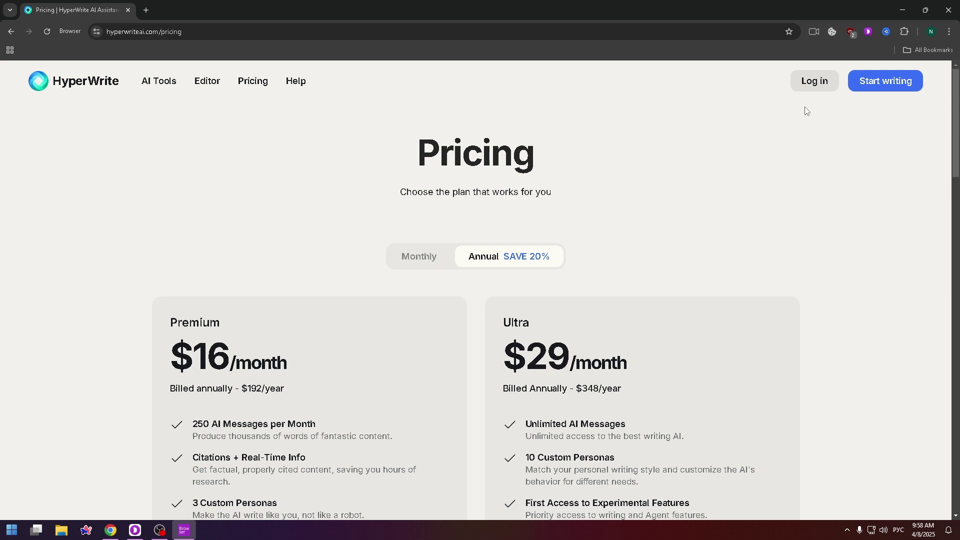
# Step: Start writing, sign in with the Google account, and open the account menu
pyautogui.click(882, 89)
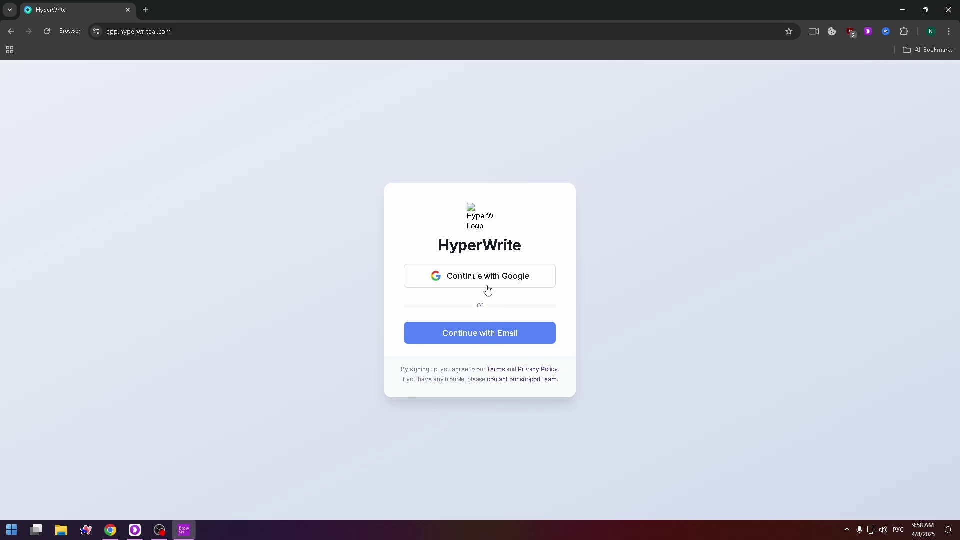
pyautogui.hotkey('alt', 'shift')
pyautogui.click(497, 286)
pyautogui.click(923, 76)
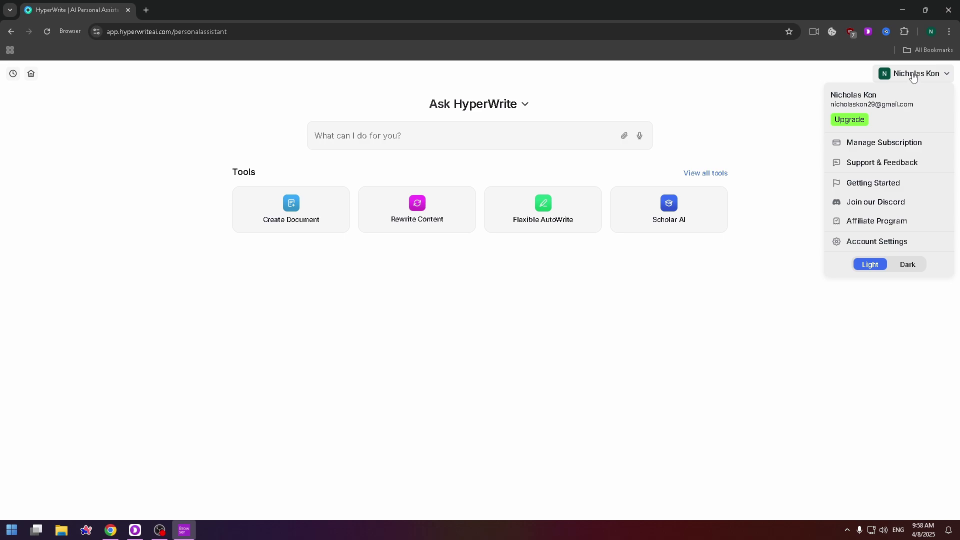
# Step: Open and close the top-right account dropdown several times, leaving it closed
pyautogui.click(911, 75)
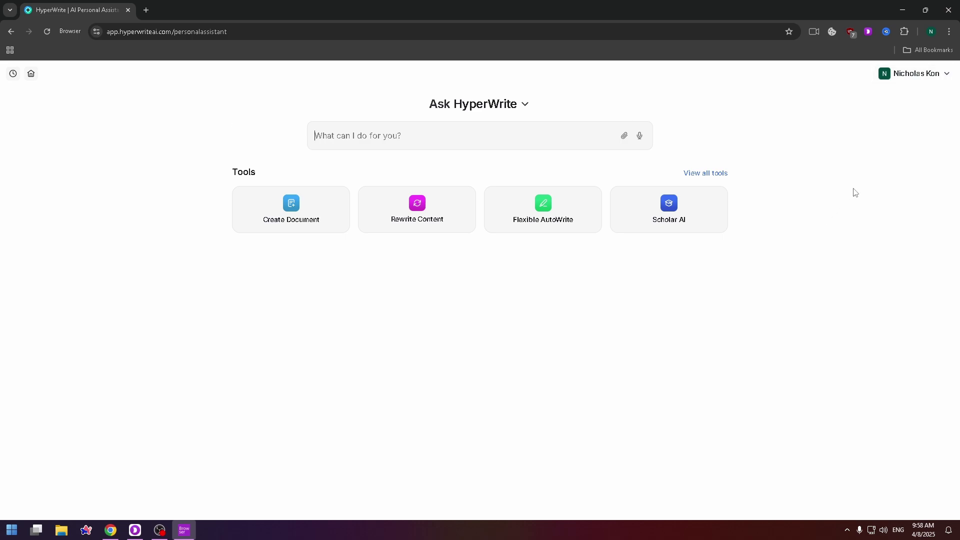
pyautogui.click(931, 75)
pyautogui.click(786, 129)
pyautogui.click(905, 81)
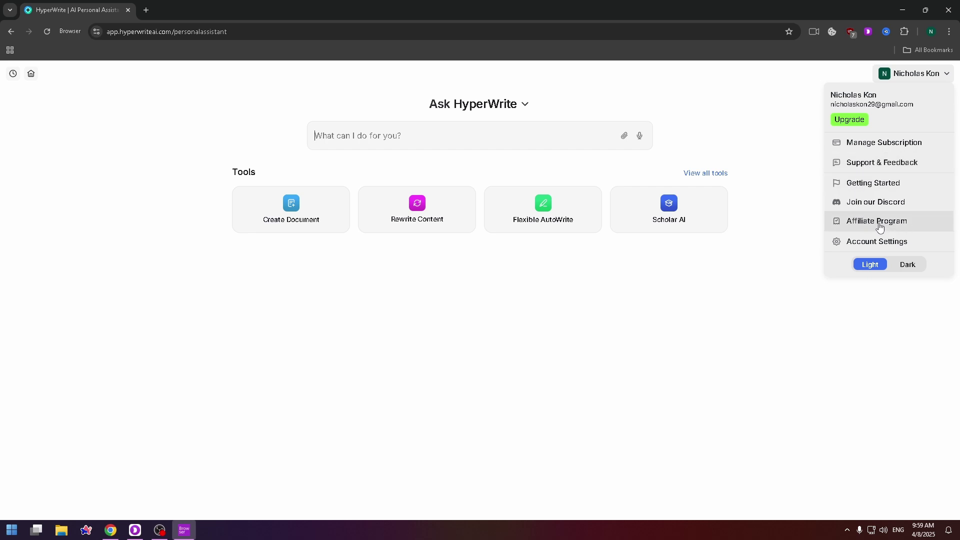
pyautogui.click(674, 240)
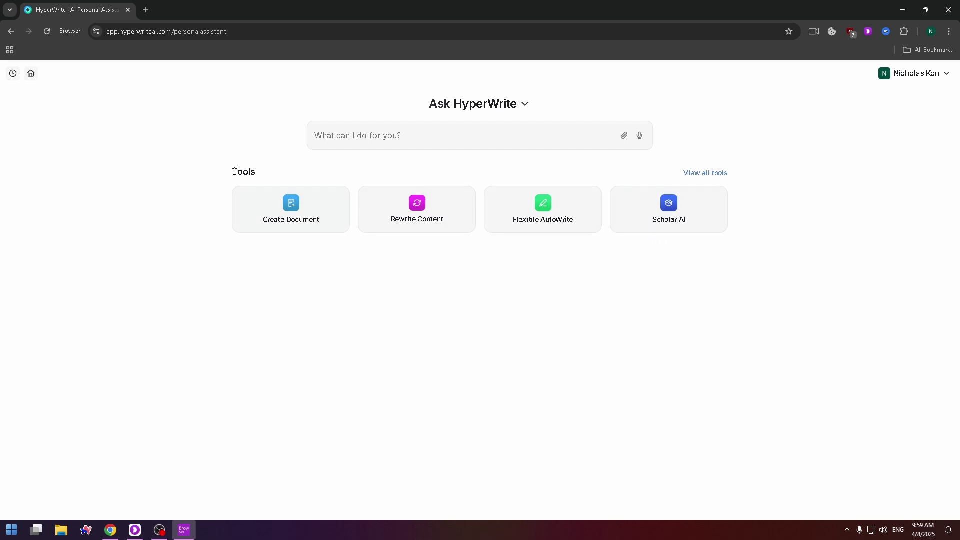
pyautogui.click(702, 175)
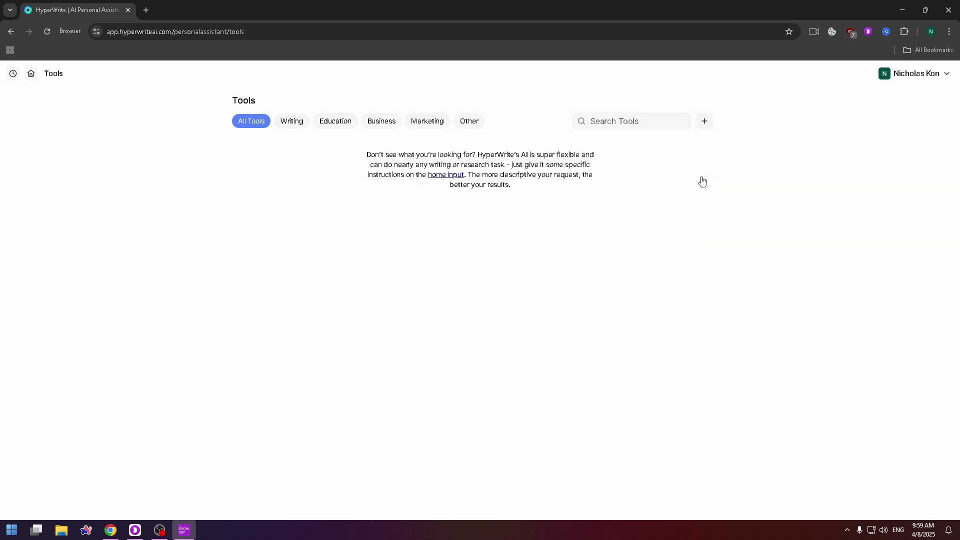
pyautogui.scroll(-15, 956, 141)
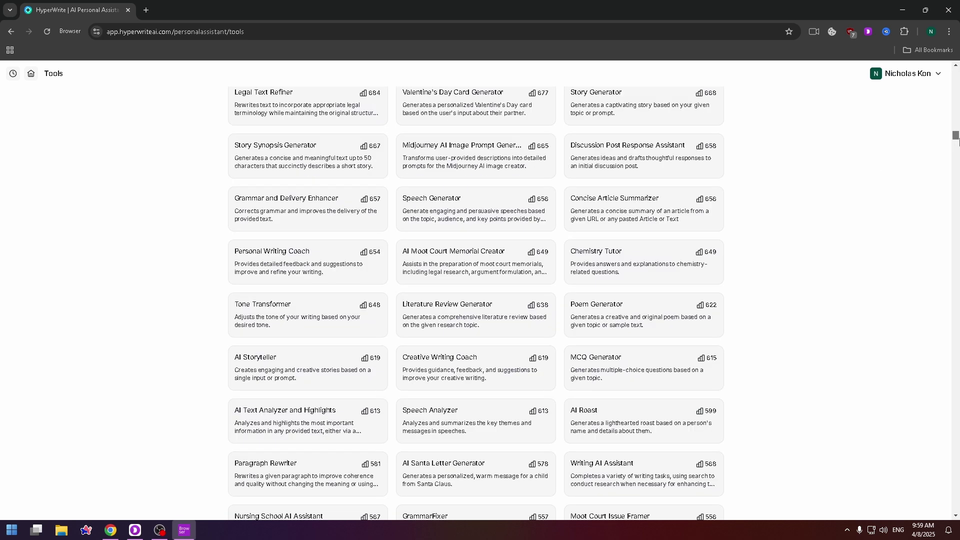
pyautogui.moveTo(957, 143); pyautogui.dragTo(957, 70)
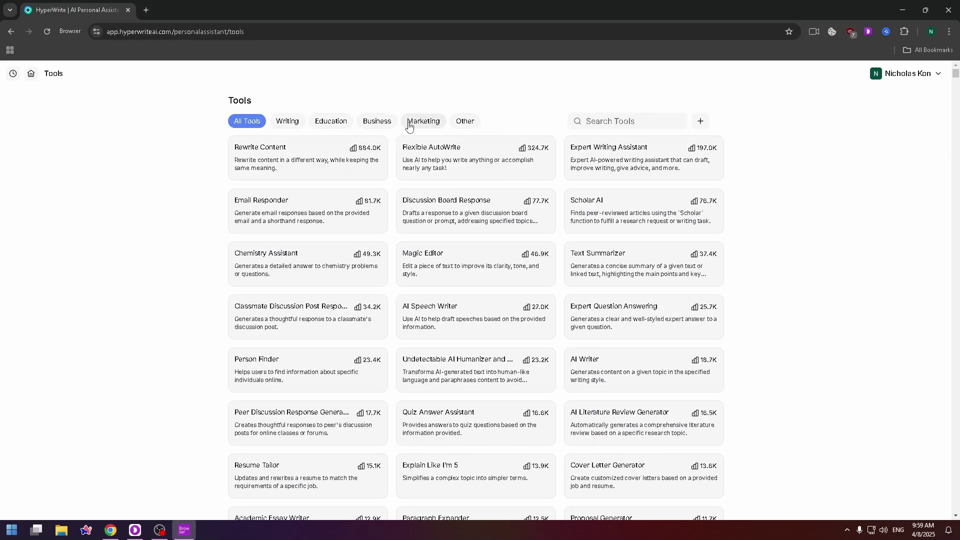
pyautogui.hotkey('alt', 'Left')
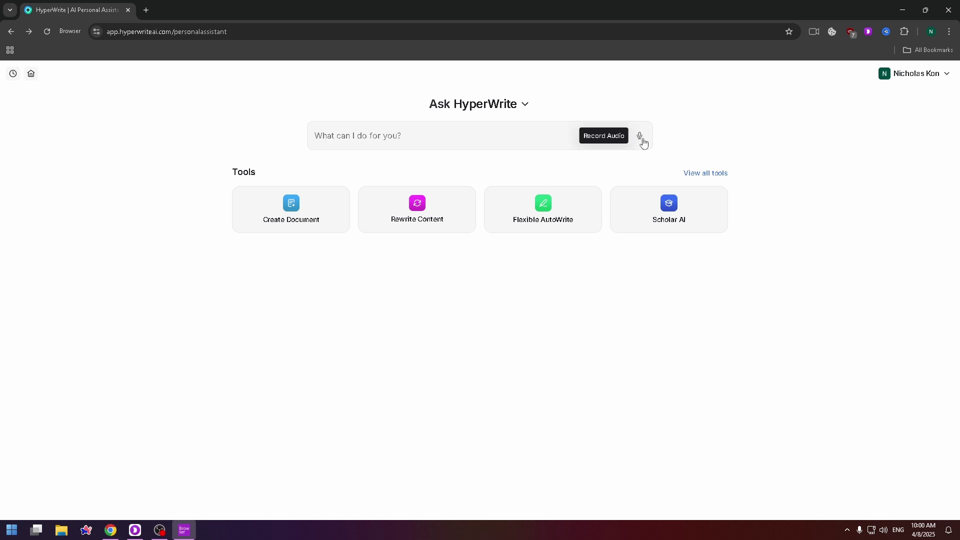
# Step: Paste and send 'Create me a unique text about a guy on an island', then read the story
pyautogui.hotkey('alt', 'shift')
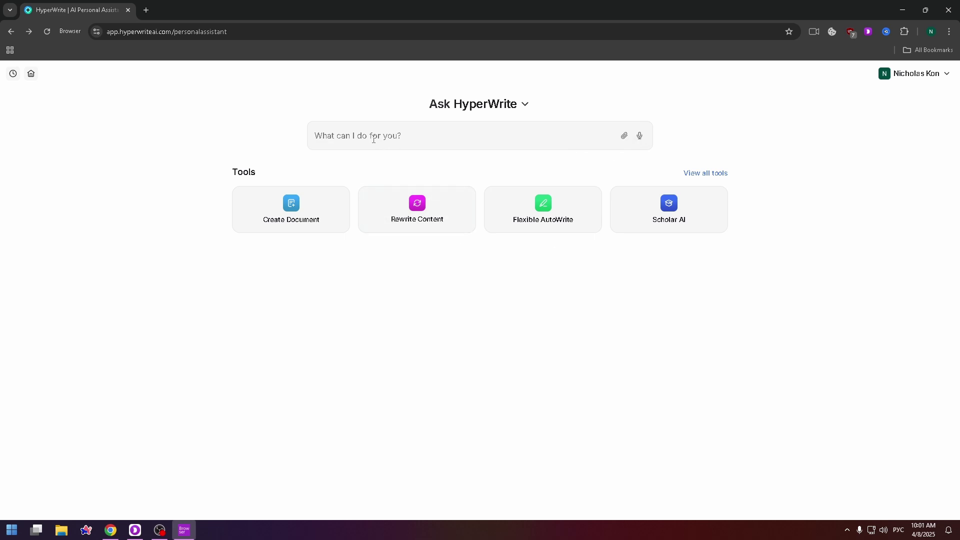
pyautogui.write('Create me a unique text about a guy on an island')
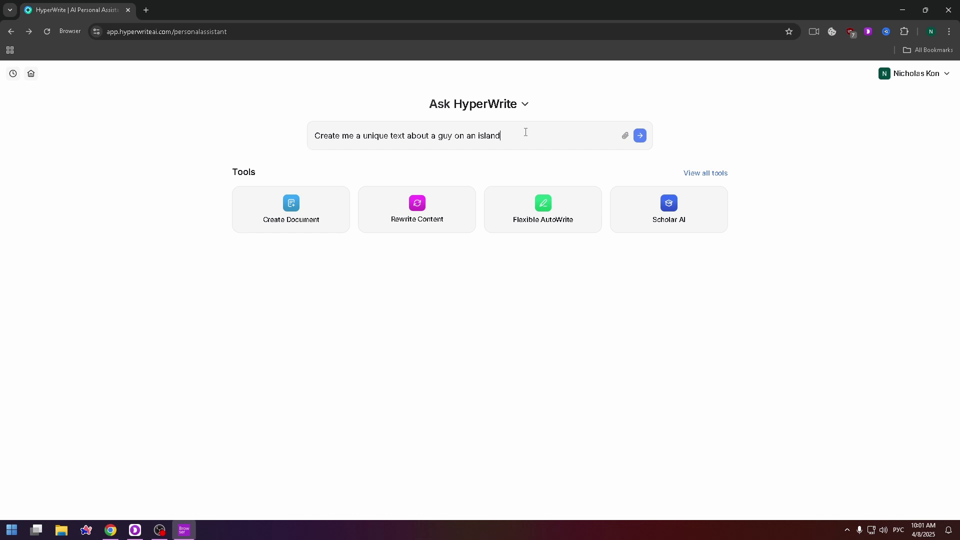
pyautogui.click(640, 136)
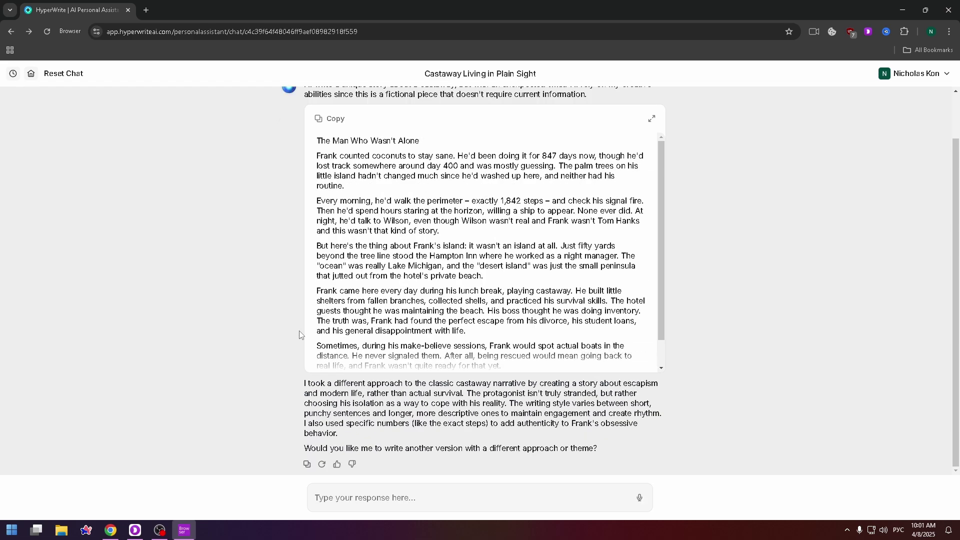
pyautogui.scroll(1, 515, 243)
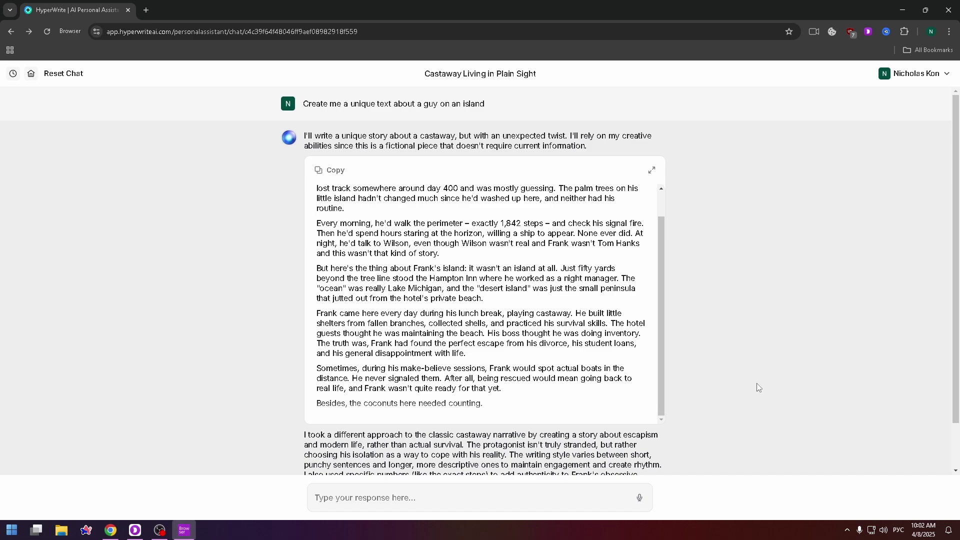
pyautogui.scroll(1, 583, 313)
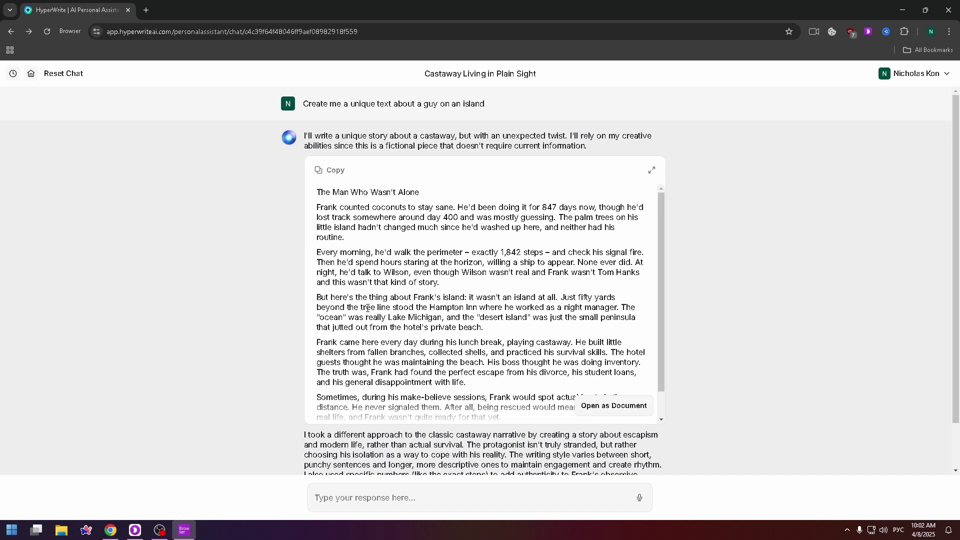
pyautogui.scroll(-2, 570, 243)
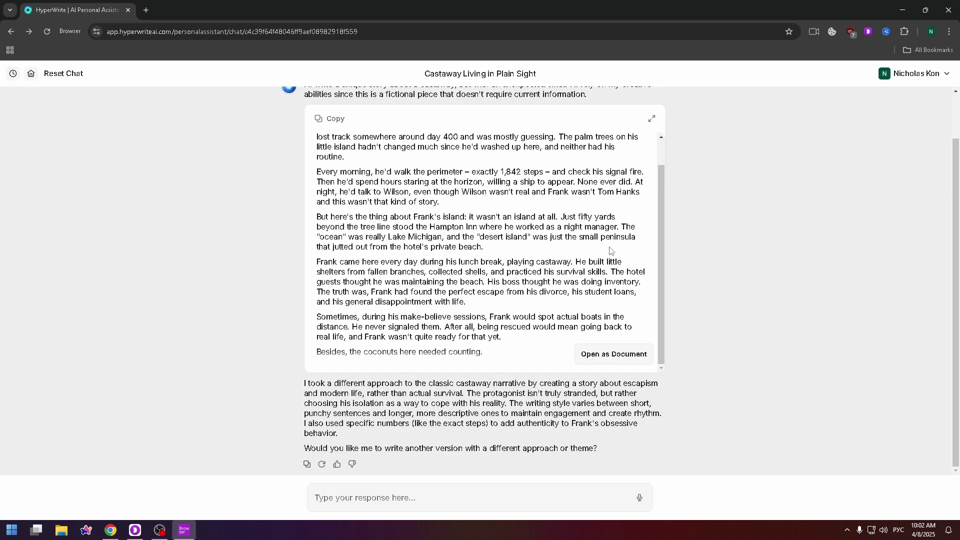
pyautogui.scroll(2, 610, 250)
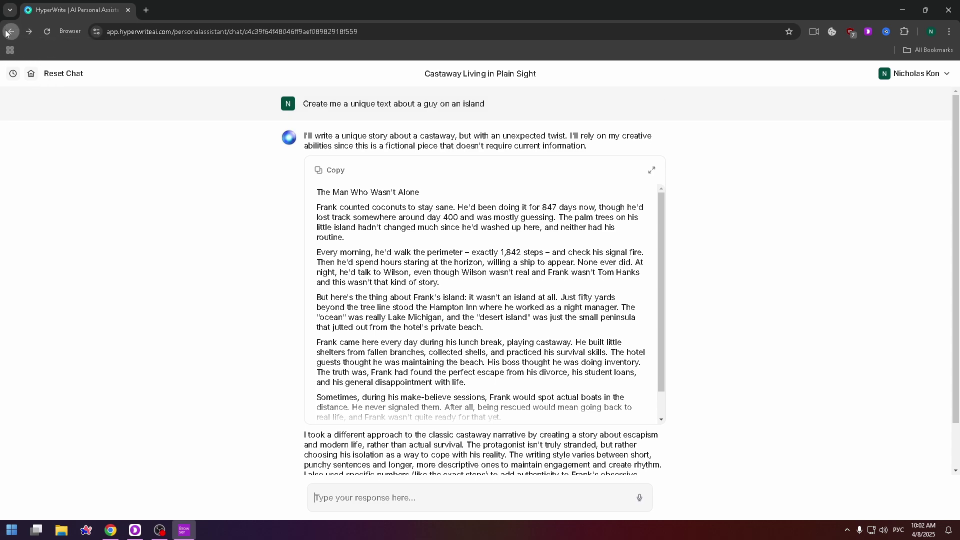
# Step: In Rewrite Content, use the island story as original content with 'simplify it' instructions
pyautogui.click(10, 32)
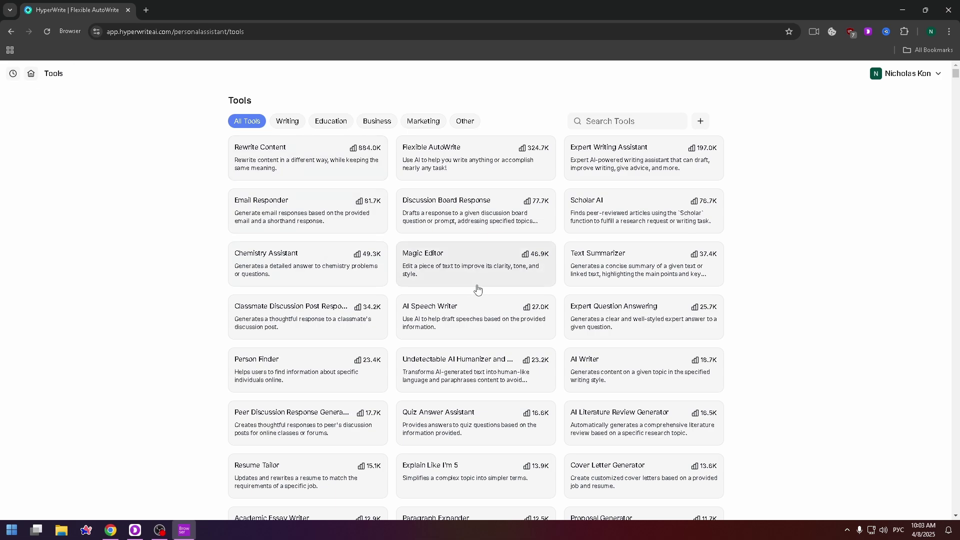
pyautogui.click(278, 164)
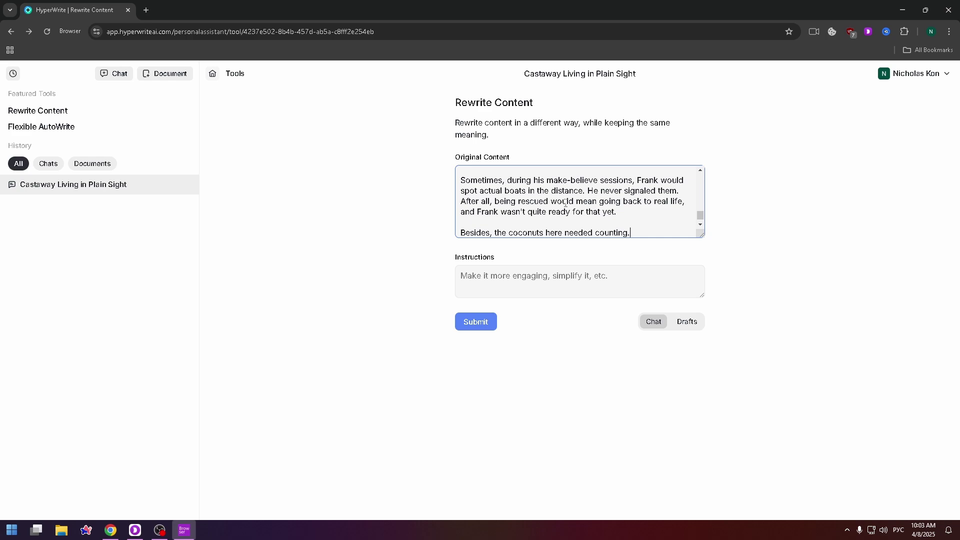
pyautogui.moveTo(565, 204); pyautogui.dragTo(523, 141)
pyautogui.click(546, 283)
pyautogui.hotkey('alt', 'shift')
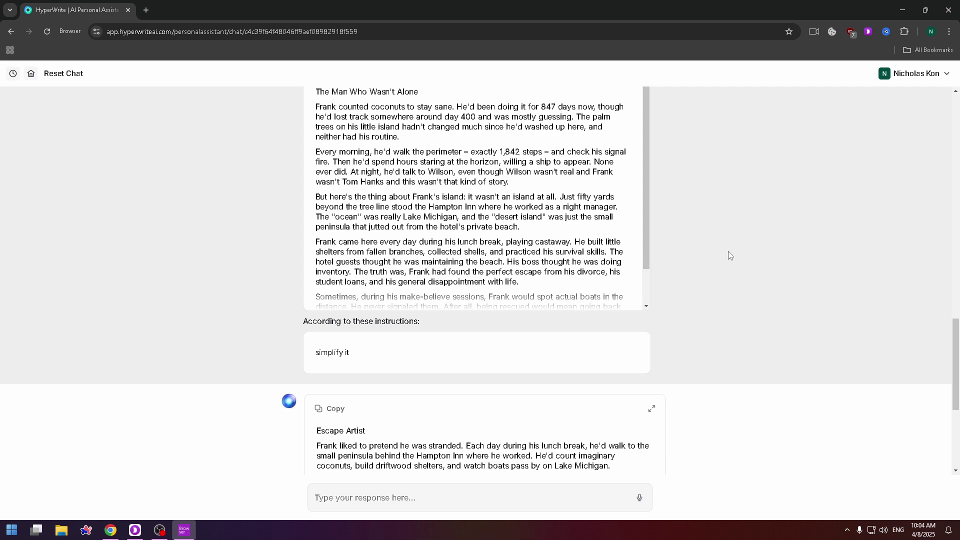
# Step: Show the history sidebar with its Featured Tools list
pyautogui.click(12, 74)
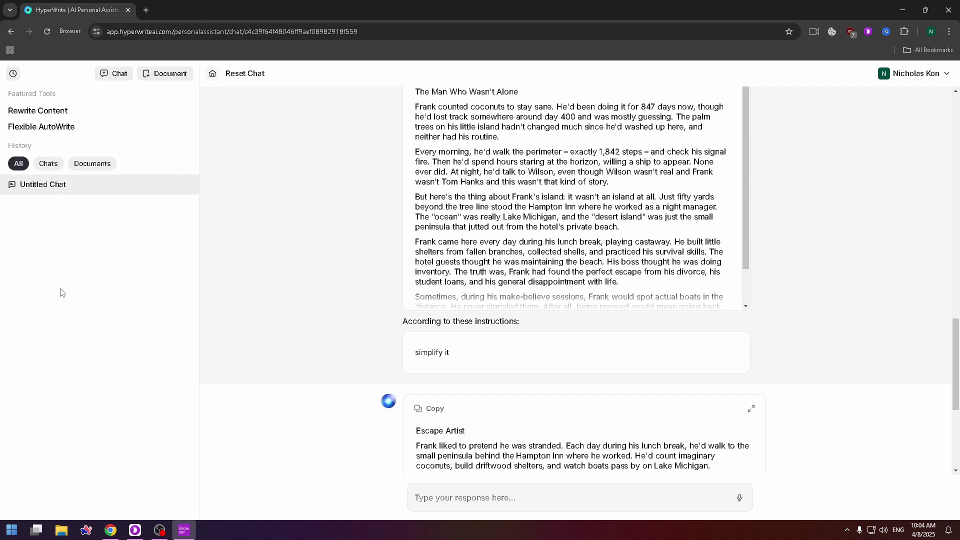
pyautogui.moveTo(17, 95); pyautogui.dragTo(42, 95)
pyautogui.click(67, 105)
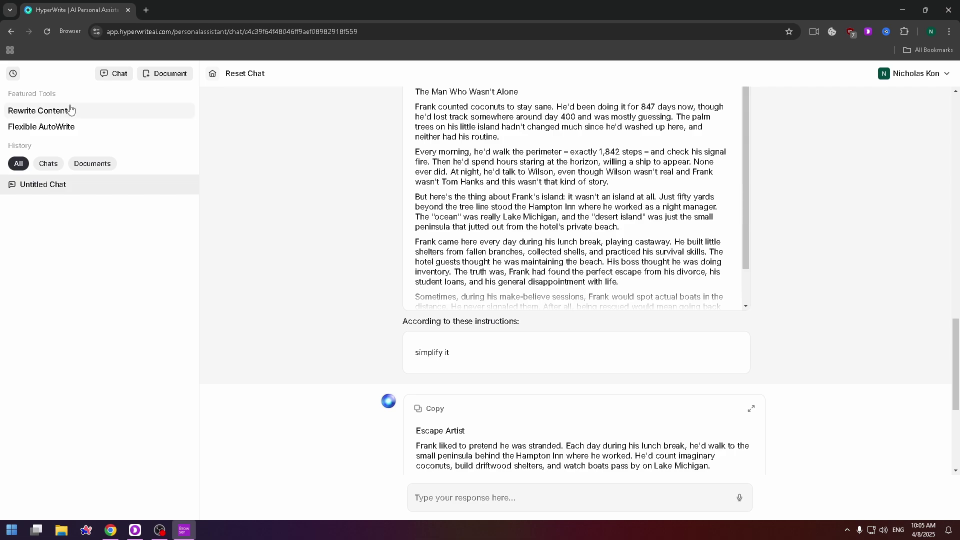